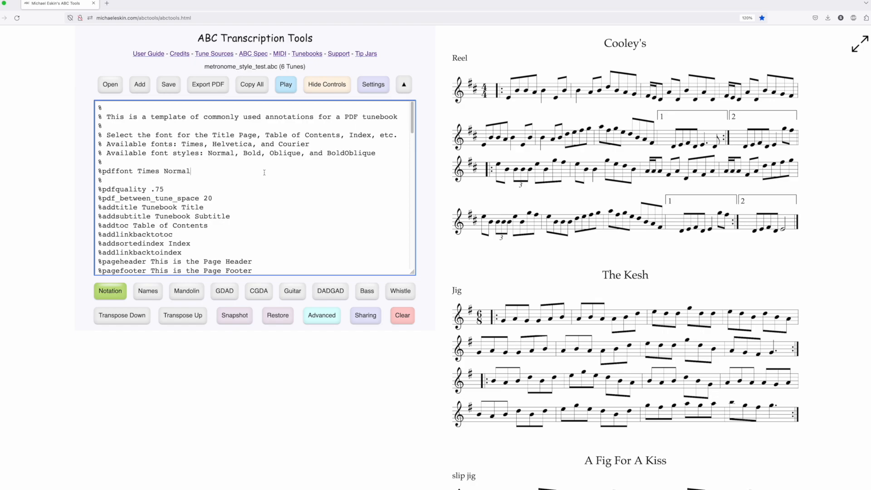
# Remove the style word from the Times %pdffont annotation and export the tunebook as PDF with the One - Letter layout
pyautogui.doubleClick(180, 171)
pyautogui.press('BackSpace')
pyautogui.click(207, 84)
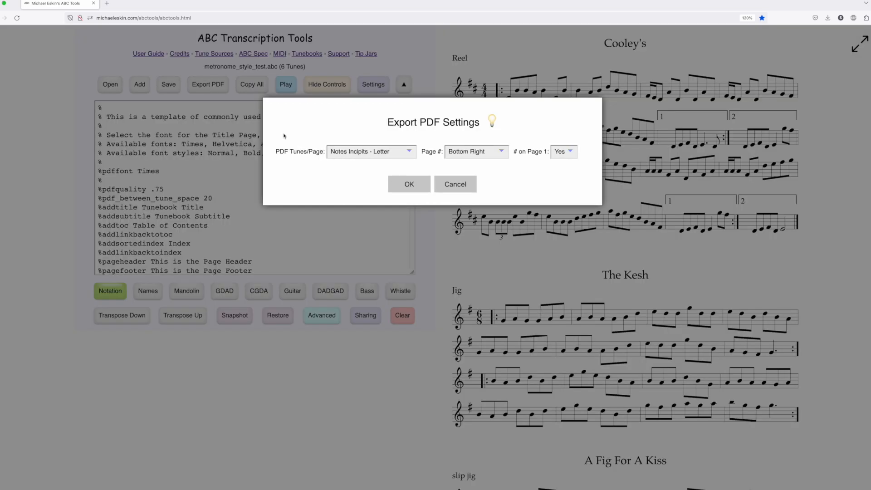
pyautogui.click(387, 151)
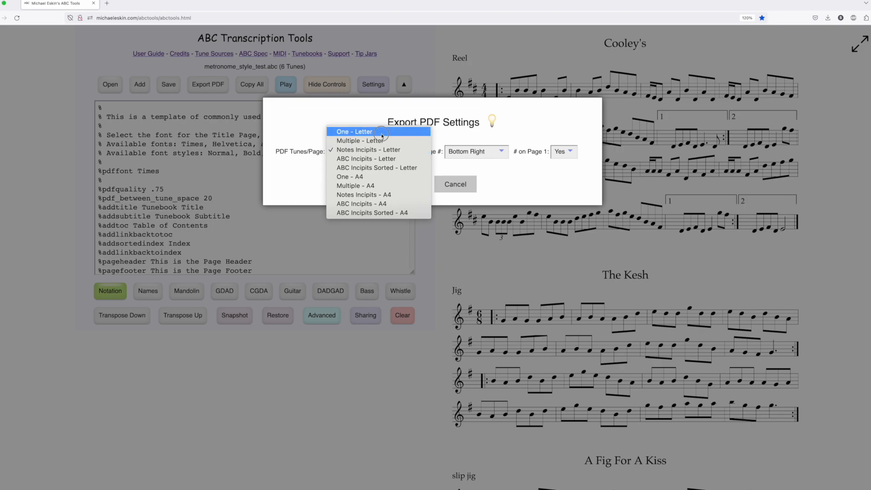
pyautogui.click(381, 132)
pyautogui.click(409, 183)
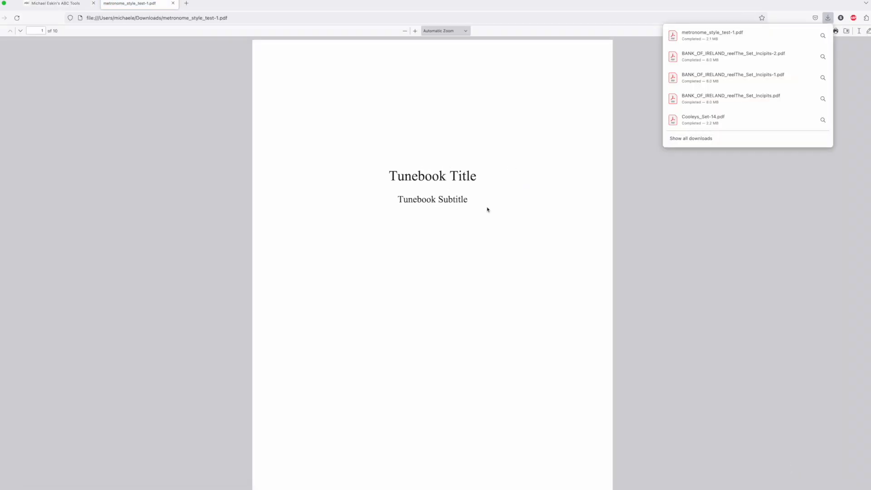
# Look through the exported Times PDF from the title page to the index, including the page navigation link, and close it
pyautogui.scroll(-10, 484, 208)
pyautogui.scroll(-8, 502, 239)
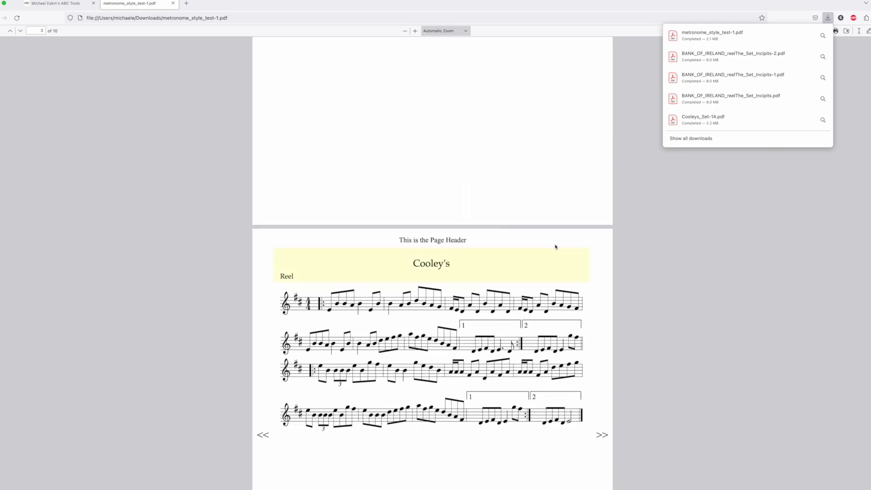
pyautogui.scroll(-1, 570, 335)
pyautogui.click(606, 418)
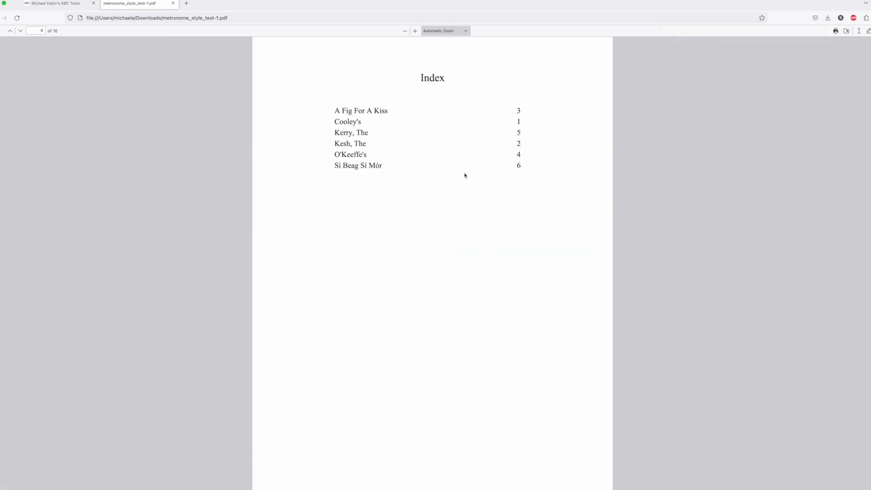
pyautogui.click(172, 3)
# Set the %pdffont annotation to Helvetica and export the tunebook as metronome_style_test.pdf
pyautogui.doubleClick(149, 171)
pyautogui.write('Hev')
pyautogui.press('BackSpace')
pyautogui.write('lvetica')
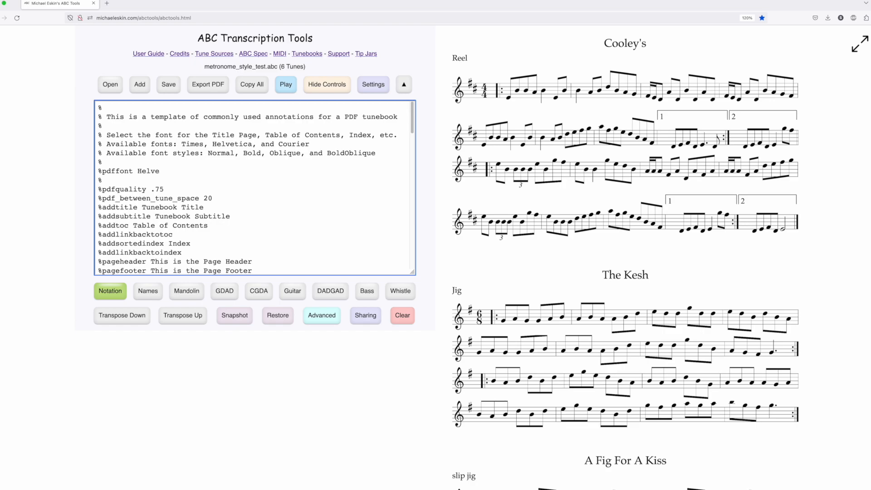
pyautogui.click(207, 85)
pyautogui.click(402, 185)
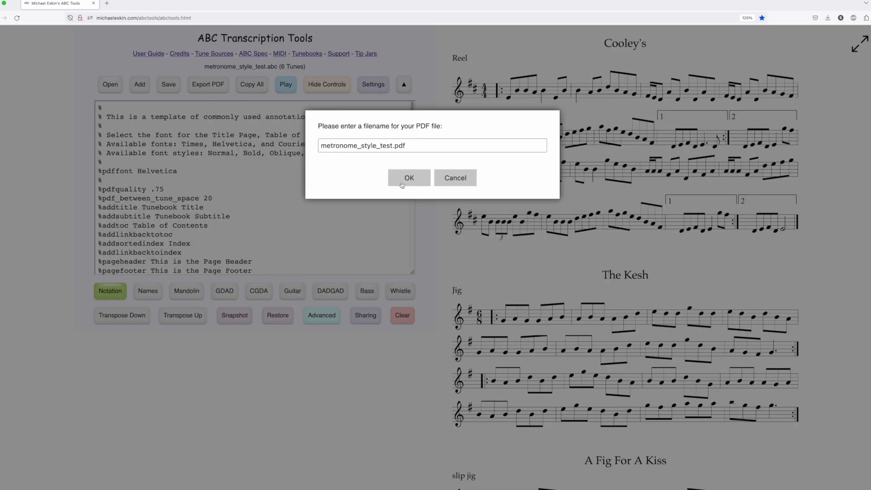
pyautogui.click(402, 185)
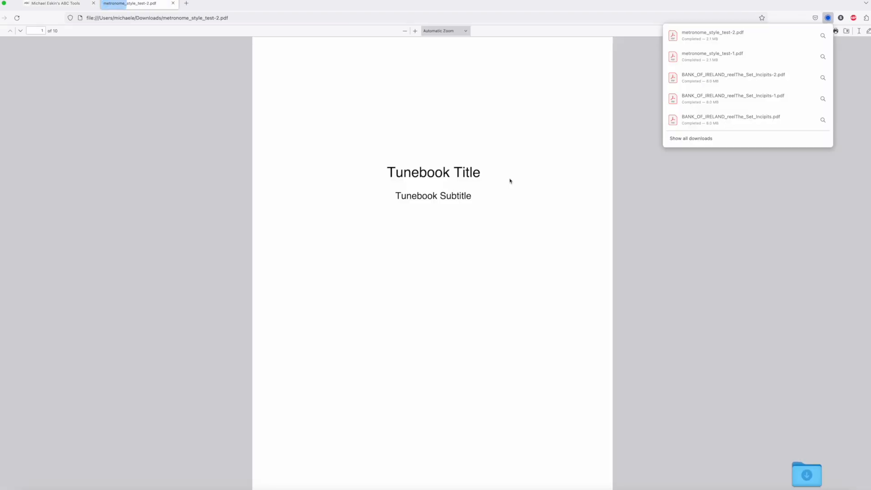
# Examine the fonts of the Helvetica PDF's title, table of contents, page headers, footers and index, and close the PDF
pyautogui.scroll(-10, 479, 209)
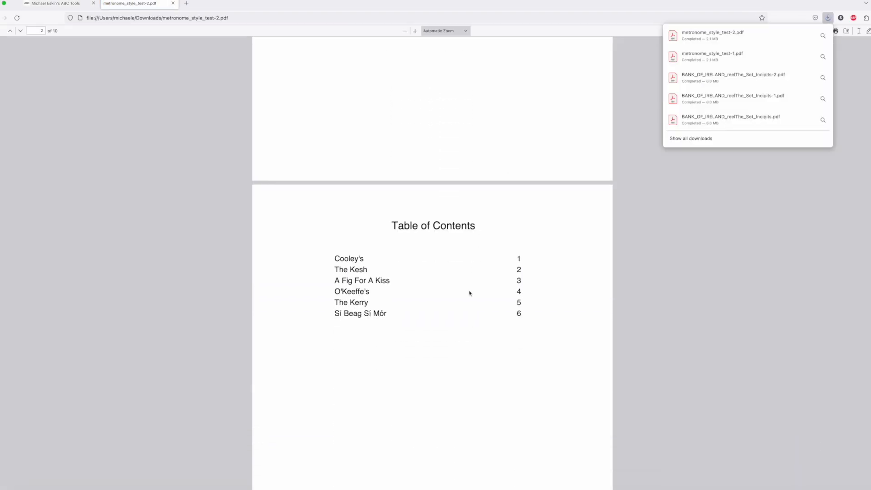
pyautogui.scroll(-20, 469, 293)
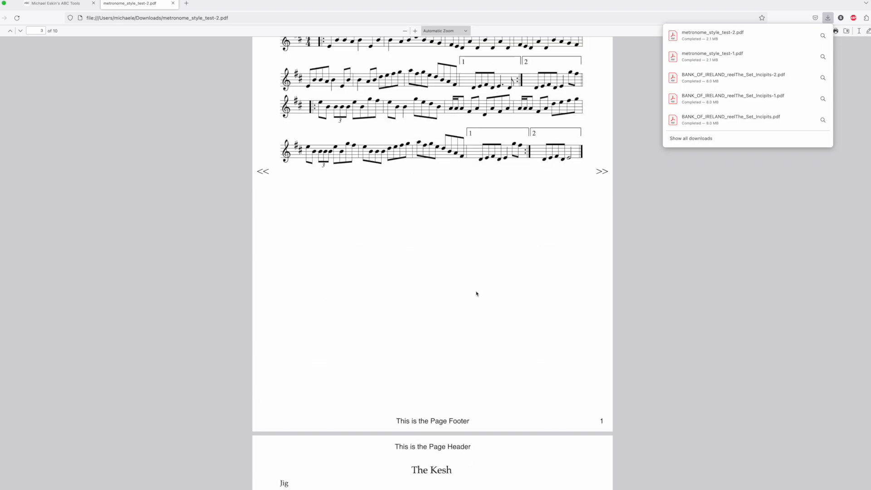
pyautogui.scroll(8, 476, 294)
pyautogui.scroll(-20, 467, 304)
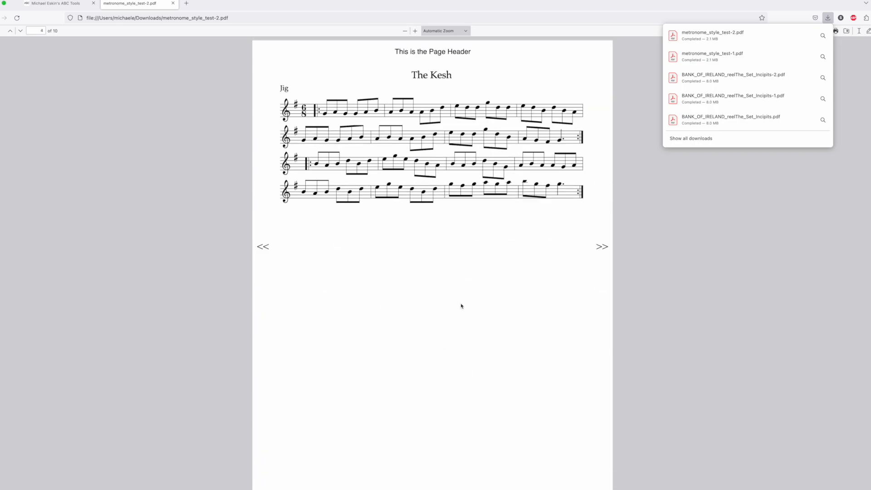
pyautogui.scroll(-18, 461, 306)
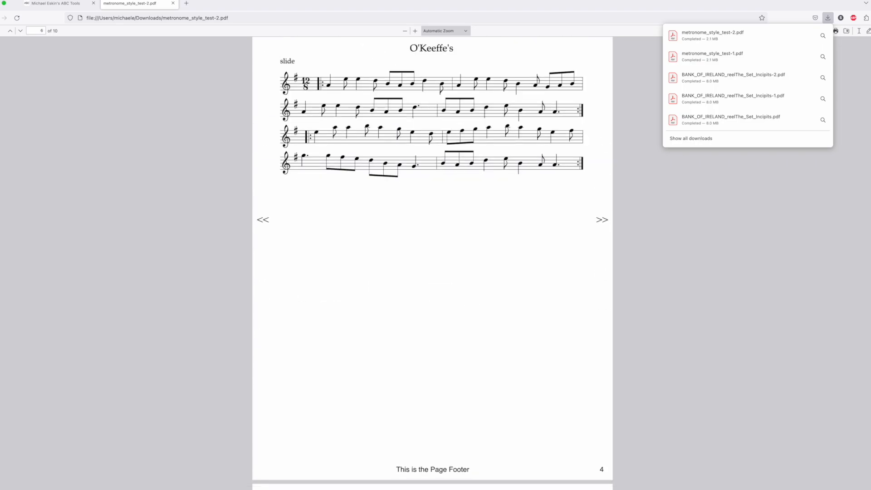
pyautogui.scroll(-20, 453, 295)
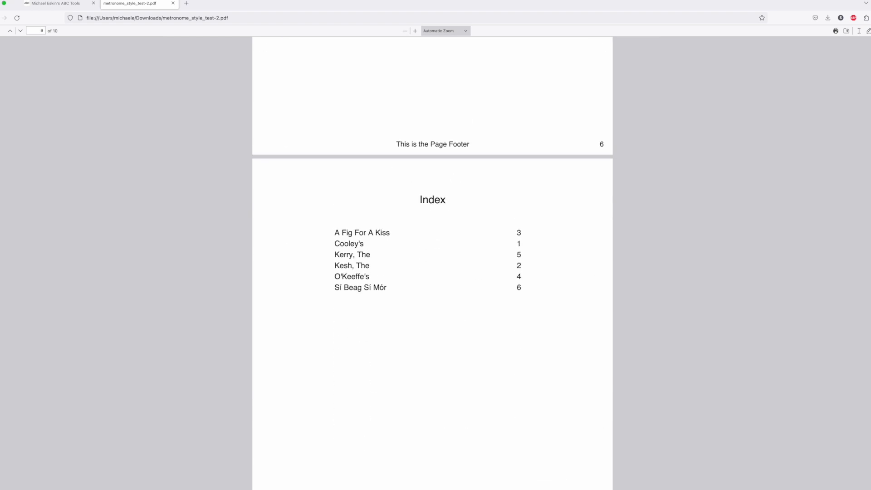
pyautogui.moveTo(870, 400); pyautogui.dragTo(869, 48)
pyautogui.click(172, 3)
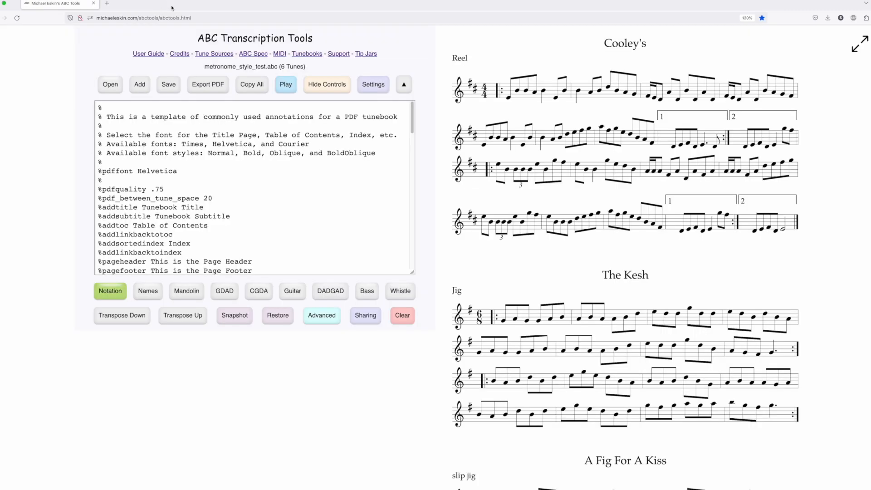
# Set the %pdffont annotation to Courier and export the tunebook as metronome_style_test.pdf
pyautogui.doubleClick(165, 172)
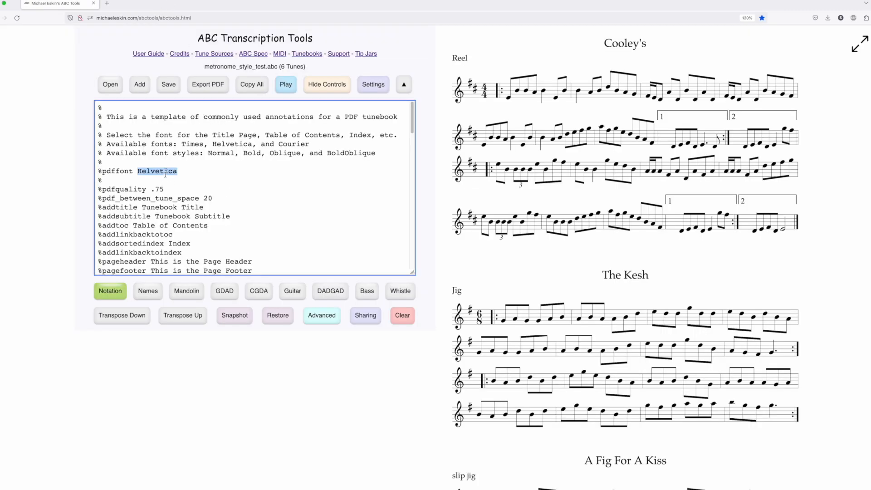
pyautogui.write('Courier')
pyautogui.click(208, 84)
pyautogui.click(409, 183)
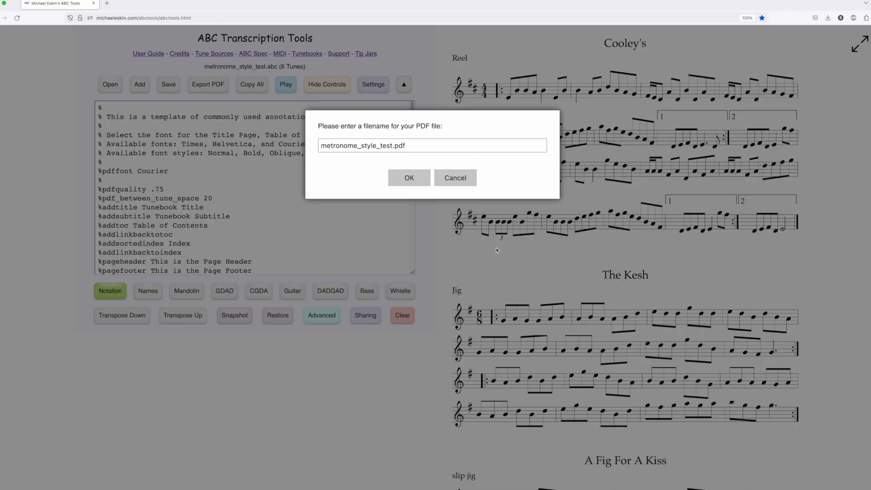
pyautogui.click(405, 179)
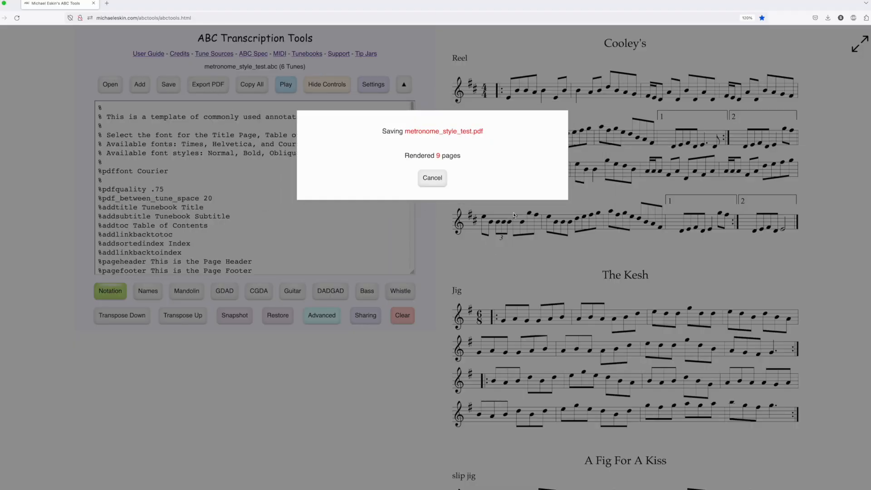
# Check the title page and table of contents of the Courier PDF and close it
pyautogui.scroll(-10, 465, 216)
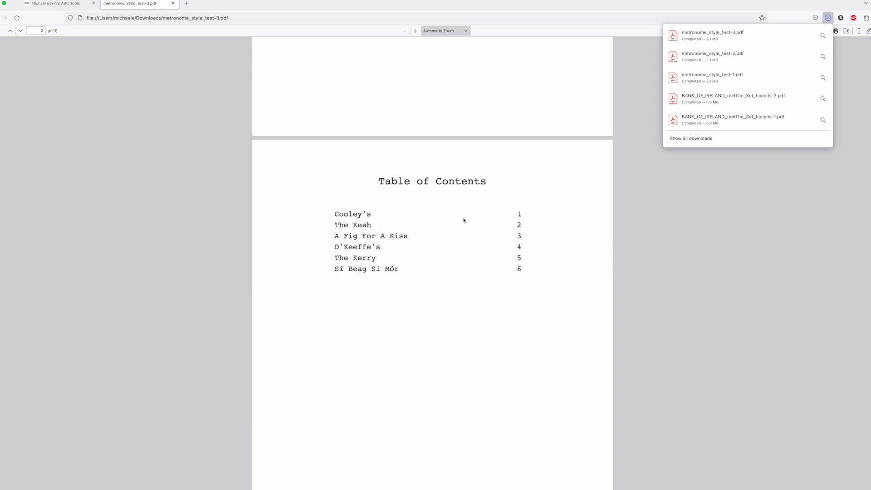
pyautogui.scroll(10, 463, 221)
pyautogui.click(173, 3)
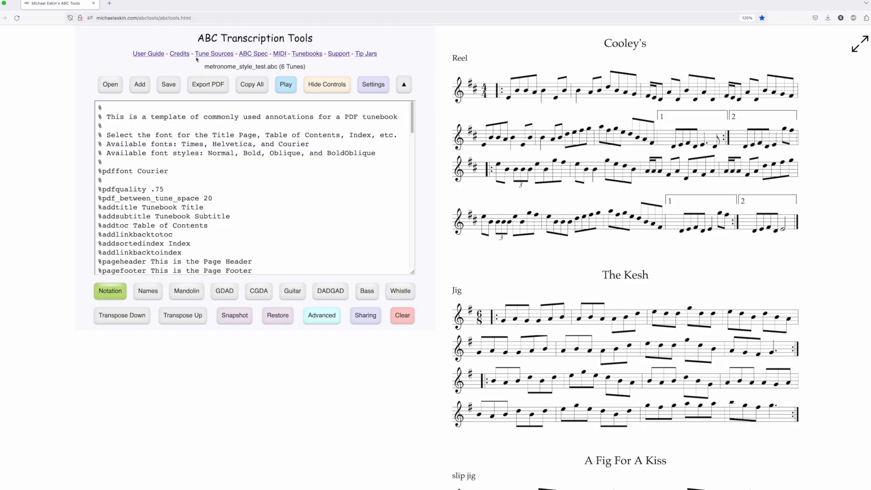
# Set the %pdffont annotation to Times Oblique and export the tunebook as metronome_style_test.pdf
pyautogui.click(167, 177)
pyautogui.doubleClick(151, 171)
pyautogui.write('Ti')
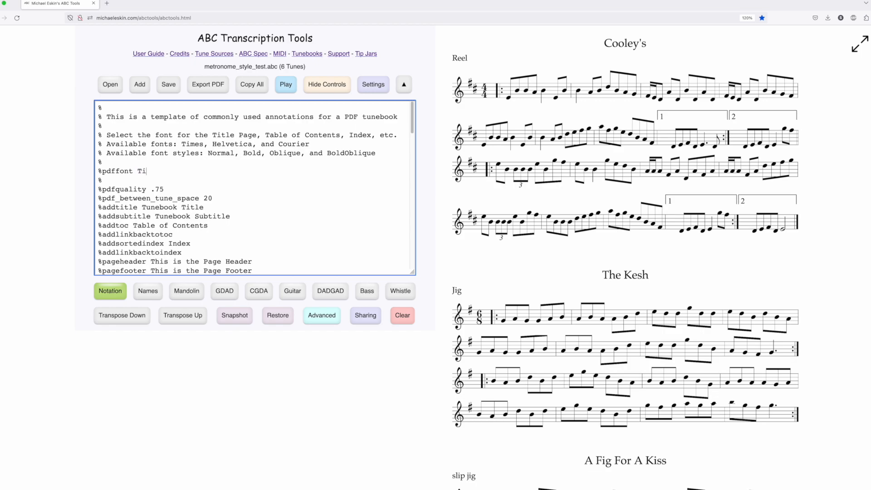
pyautogui.write('mes Oblique')
pyautogui.click(208, 84)
pyautogui.click(410, 184)
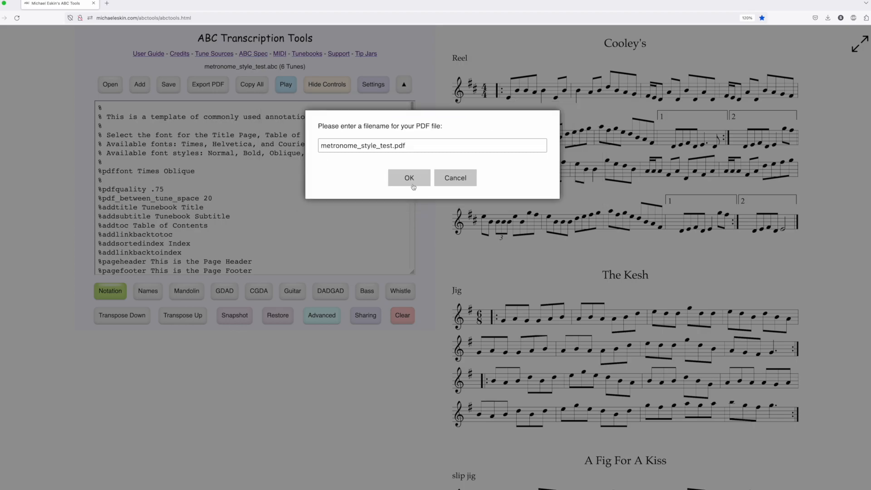
pyautogui.click(417, 183)
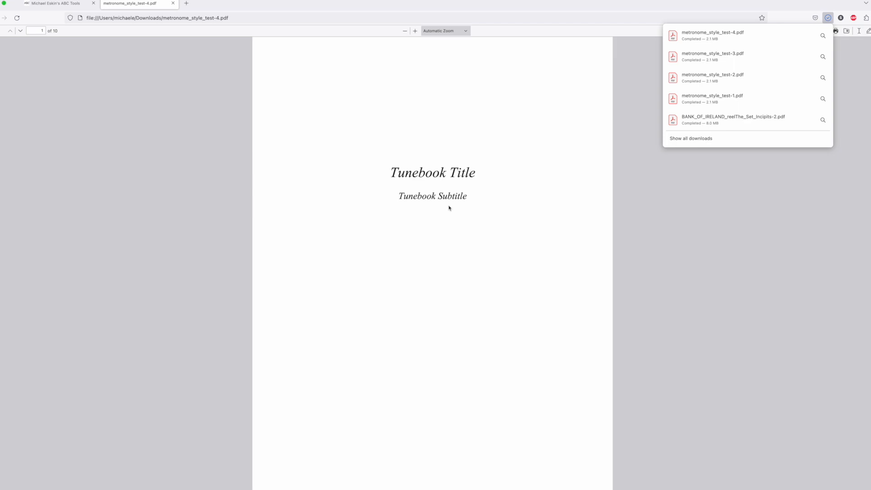
# Check the title page and table of contents of the Times Oblique PDF and close it
pyautogui.scroll(-10, 449, 208)
pyautogui.scroll(10, 449, 249)
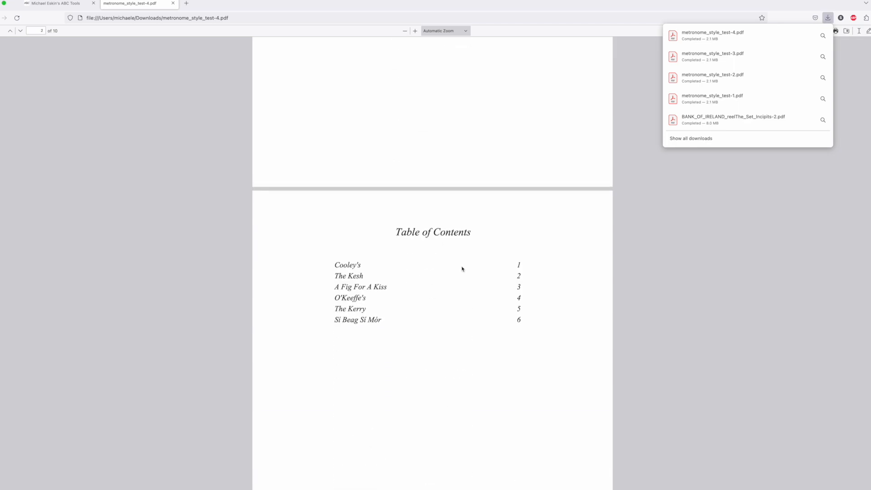
pyautogui.click(173, 4)
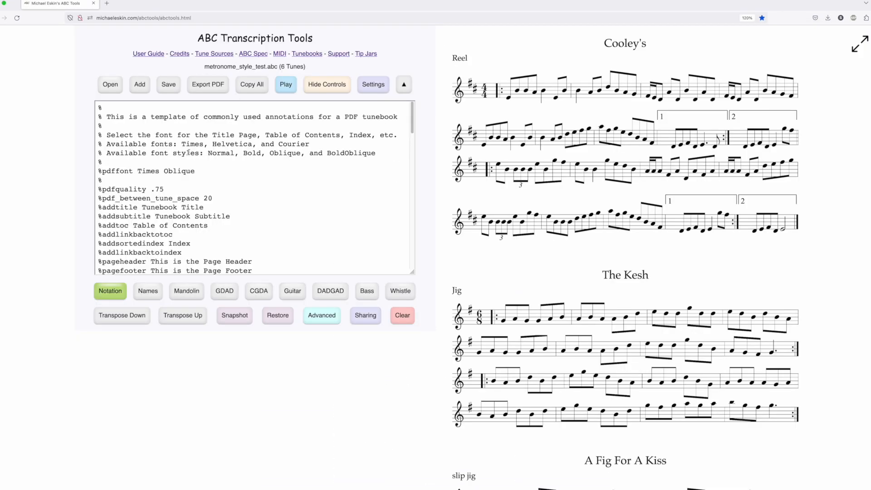
# Change the font name in the %pdffont annotation to Helvetica, keeping the Oblique style, and export the tunebook as metronome_style_test.pdf
pyautogui.doubleClick(152, 171)
pyautogui.write('Heli')
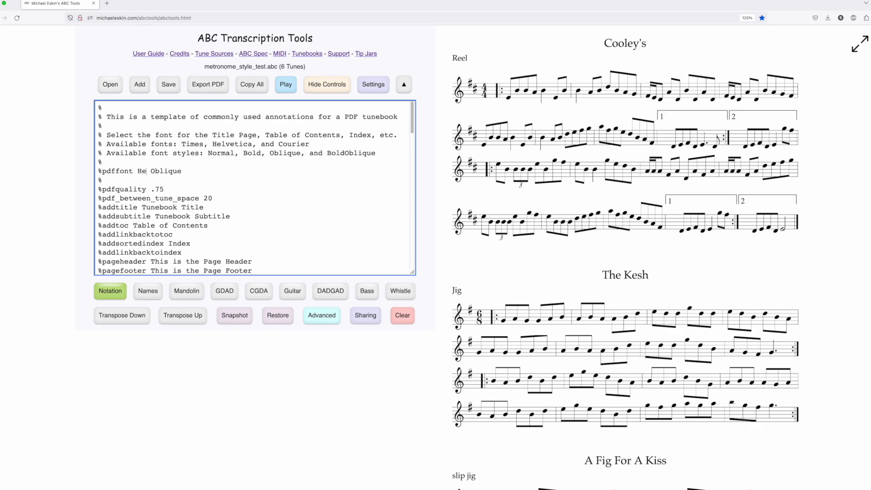
pyautogui.press('BackSpace')
pyautogui.write('vetica')
pyautogui.click(208, 85)
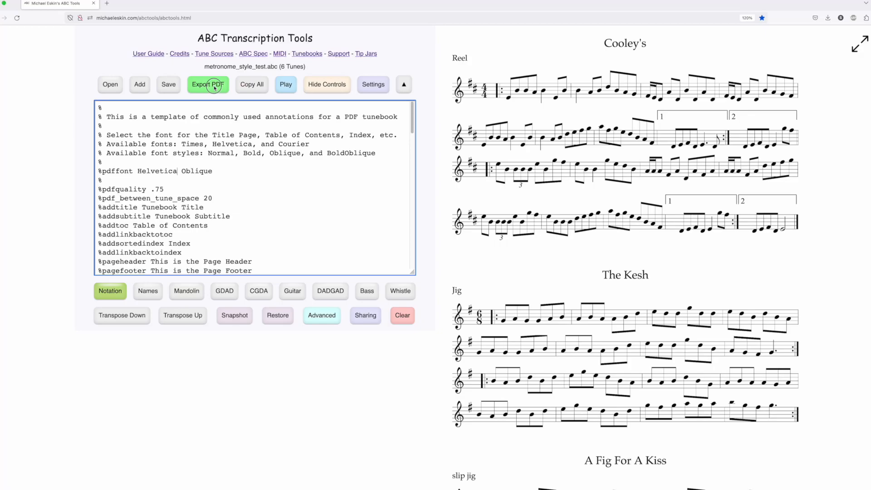
pyautogui.click(421, 191)
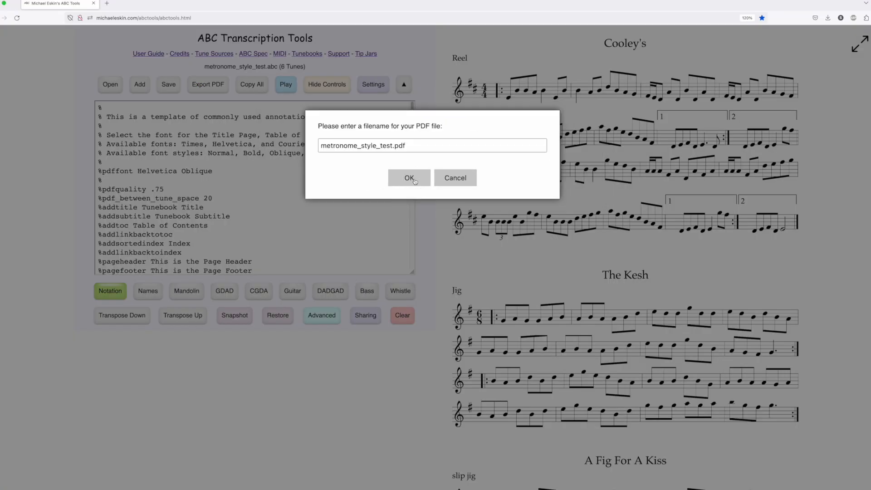
pyautogui.click(409, 178)
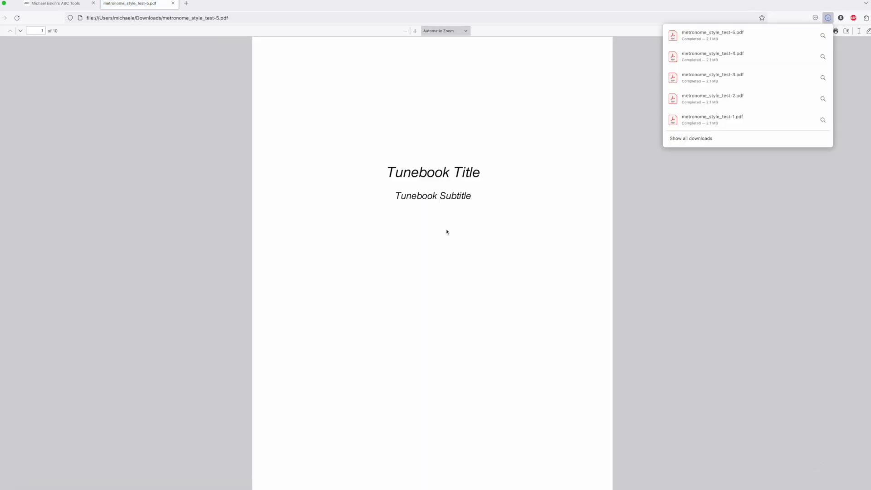
# Check the opening pages of the Helvetica Oblique PDF and close it
pyautogui.scroll(-10, 447, 232)
pyautogui.scroll(8, 447, 231)
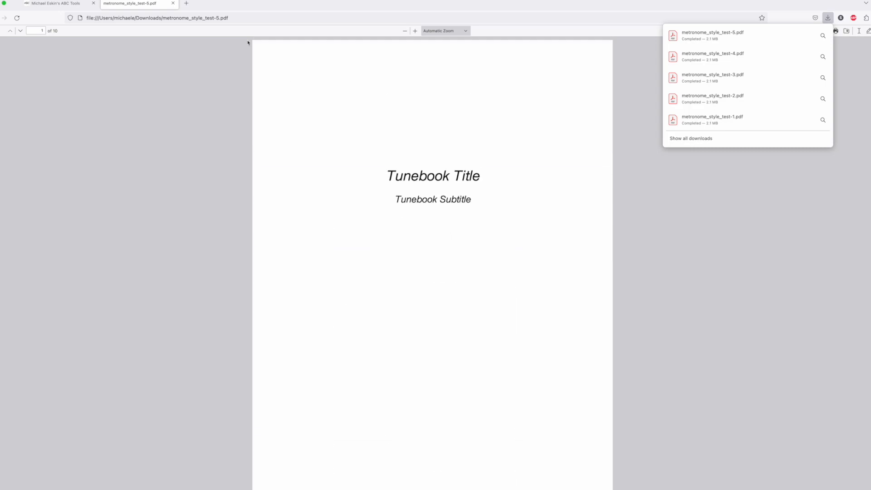
pyautogui.click(173, 3)
pyautogui.click(173, 4)
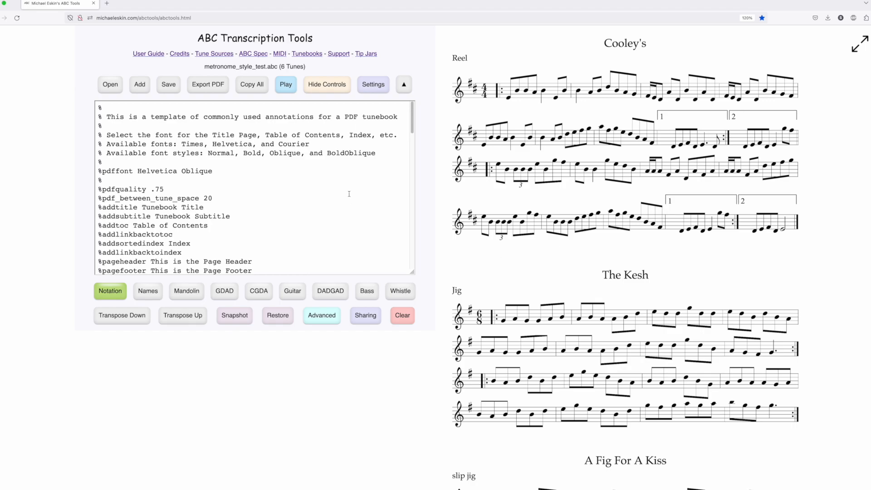
# Load the Comic Sans MS font settings file from the Temp folder into the ABC rendering fonts and apply the settings
pyautogui.click(373, 85)
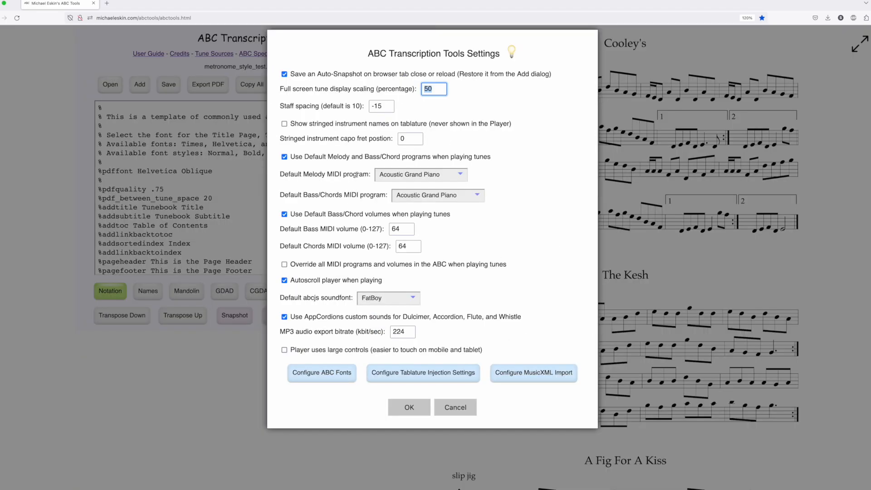
pyautogui.click(323, 373)
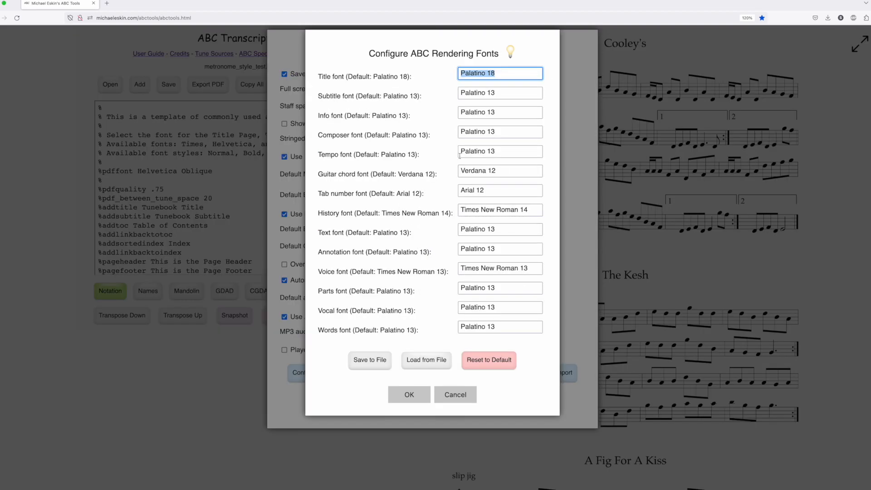
pyautogui.click(435, 115)
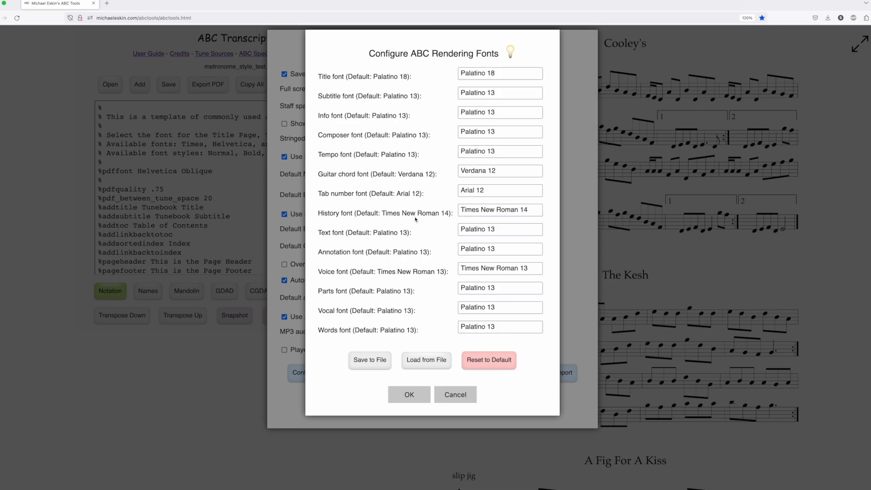
pyautogui.click(431, 364)
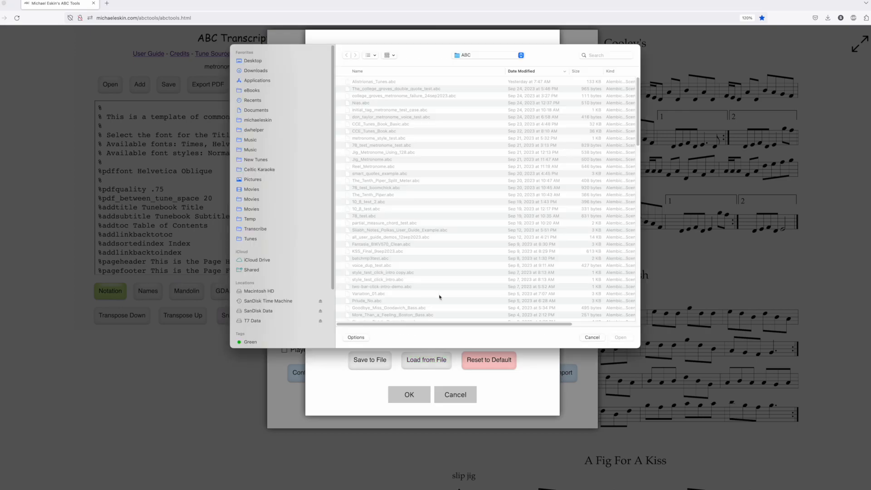
pyautogui.click(250, 220)
pyautogui.doubleClick(367, 83)
pyautogui.doubleClick(366, 82)
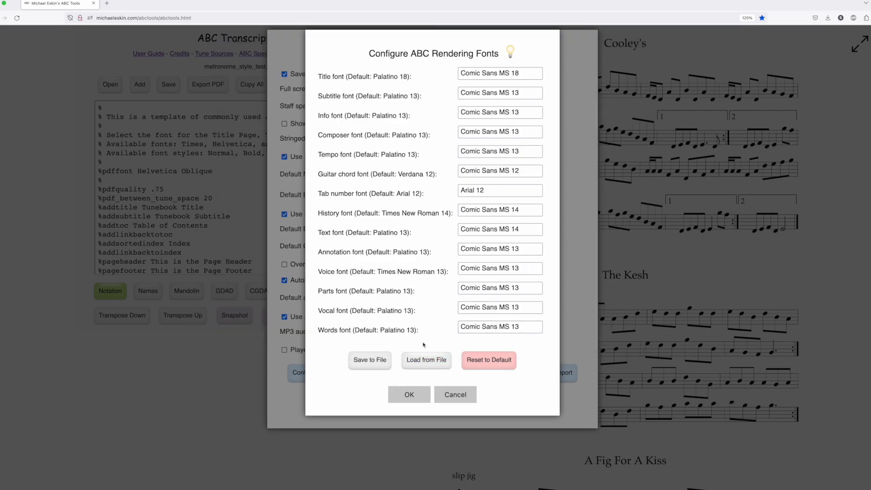
pyautogui.click(415, 393)
pyautogui.click(421, 406)
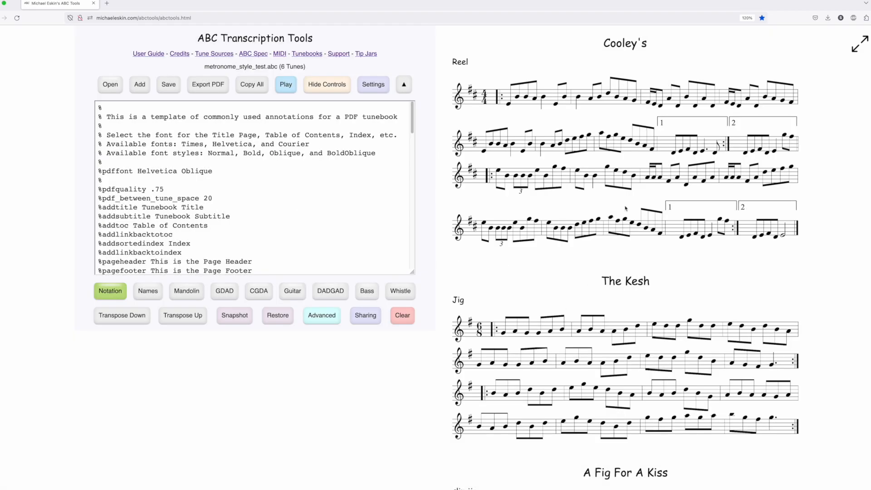
pyautogui.scroll(-1, 612, 270)
pyautogui.scroll(-2, 612, 270)
pyautogui.scroll(4, 611, 271)
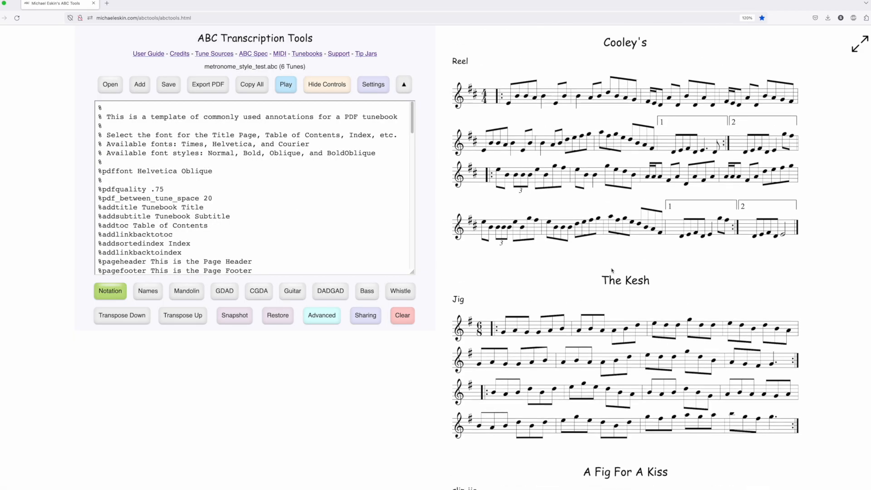
# Set the %pdffont annotation to Times BoldOblique and export the tunebook as metronome_style_test.pdf
pyautogui.doubleClick(157, 171)
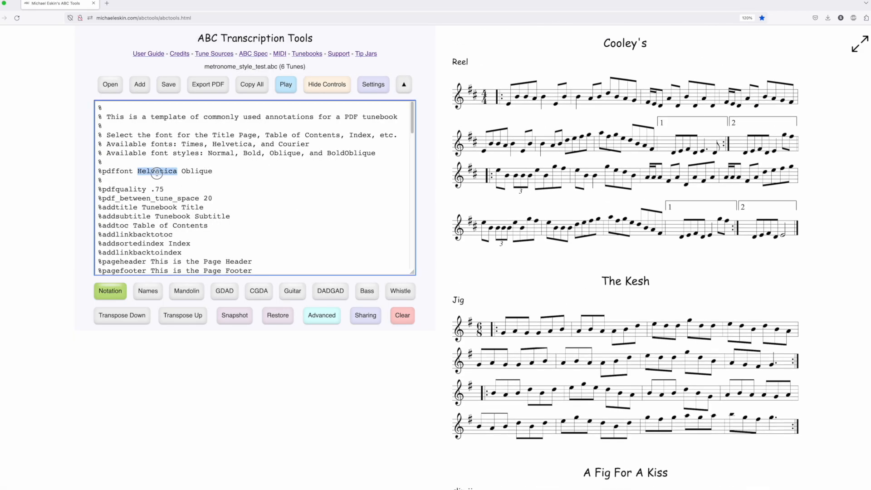
pyautogui.write('Times')
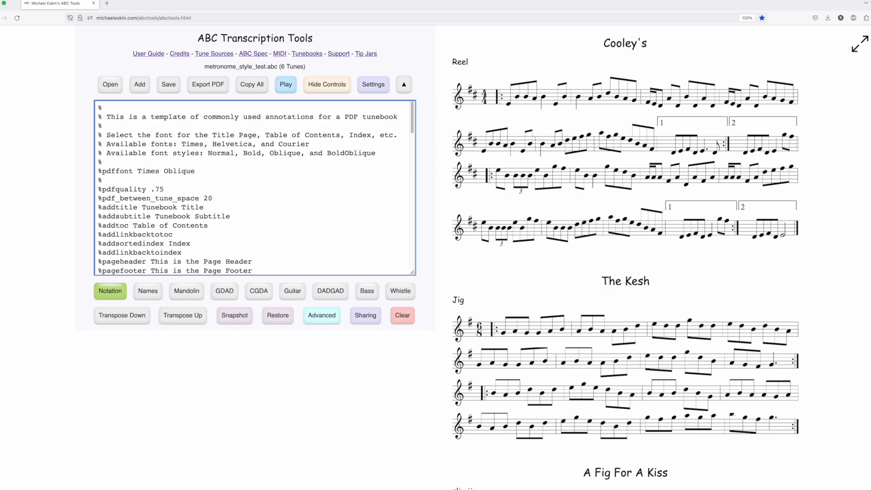
pyautogui.click(162, 172)
pyautogui.write('Bold')
pyautogui.click(227, 90)
pyautogui.click(406, 184)
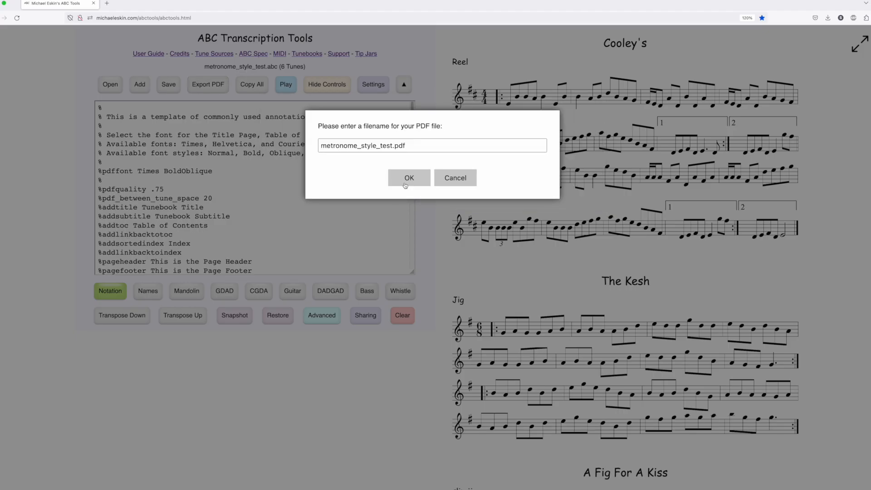
pyautogui.click(407, 182)
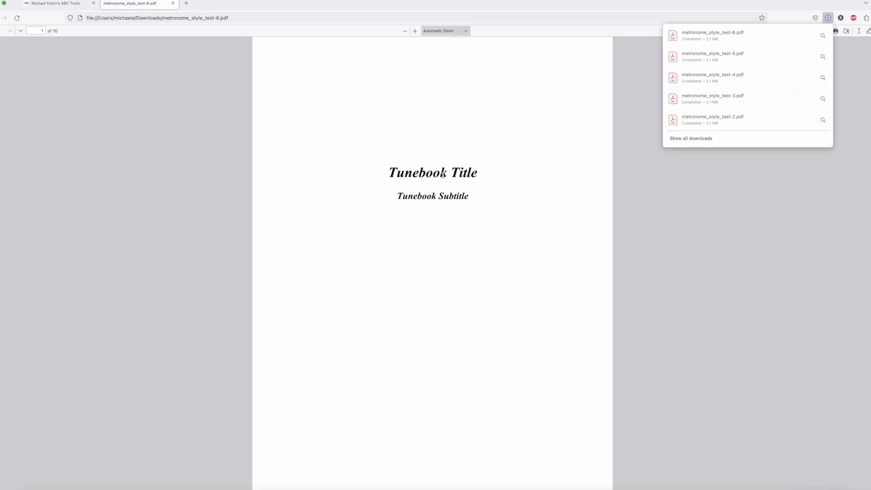
# Check the title page, table of contents and first tune page of the Times BoldOblique PDF and close it
pyautogui.scroll(-10, 469, 250)
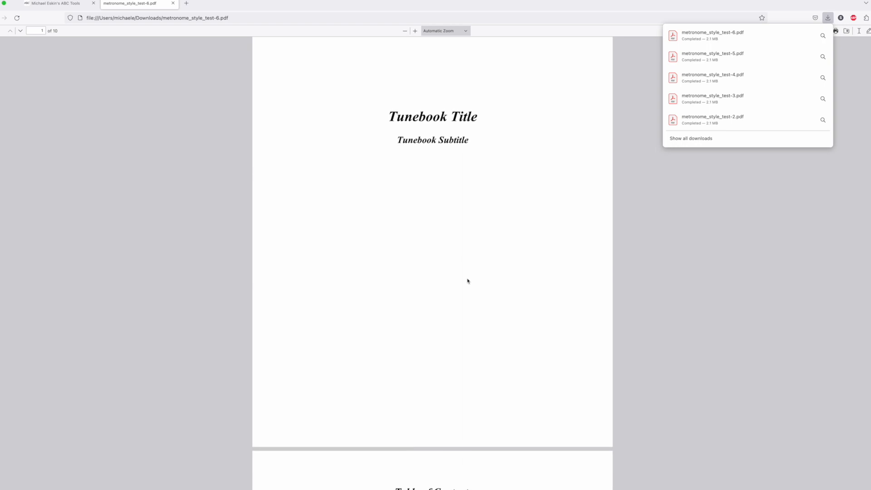
pyautogui.scroll(-12, 468, 281)
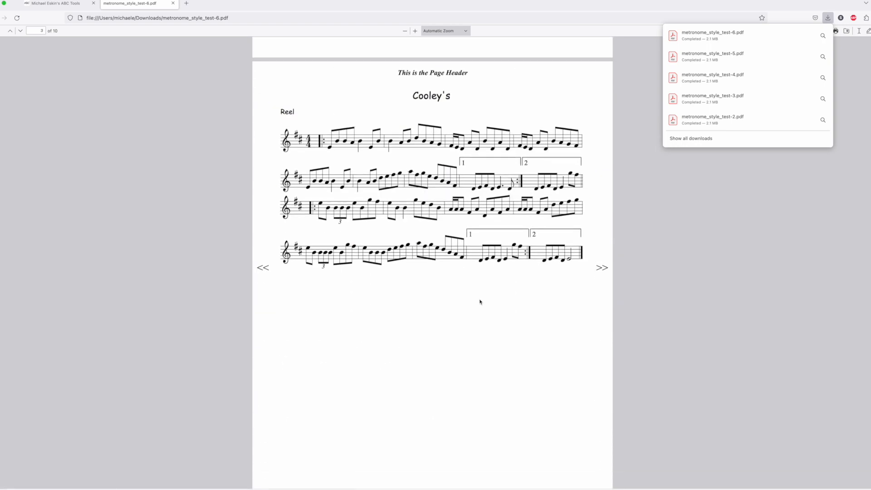
pyautogui.scroll(4, 480, 301)
pyautogui.scroll(1, 488, 312)
pyautogui.scroll(-3, 488, 313)
pyautogui.scroll(15, 488, 313)
pyautogui.scroll(-3, 468, 286)
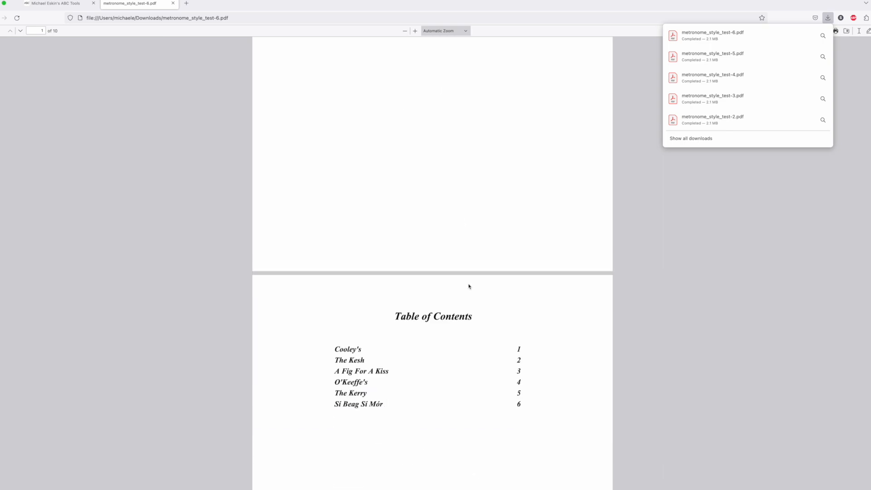
pyautogui.scroll(2, 373, 132)
pyautogui.click(172, 3)
# Set the %pdffont annotation to Helvetica Bold and export the tunebook as metronome_style_test.pdf
pyautogui.doubleClick(153, 170)
pyautogui.write('Hev BoldOblique')
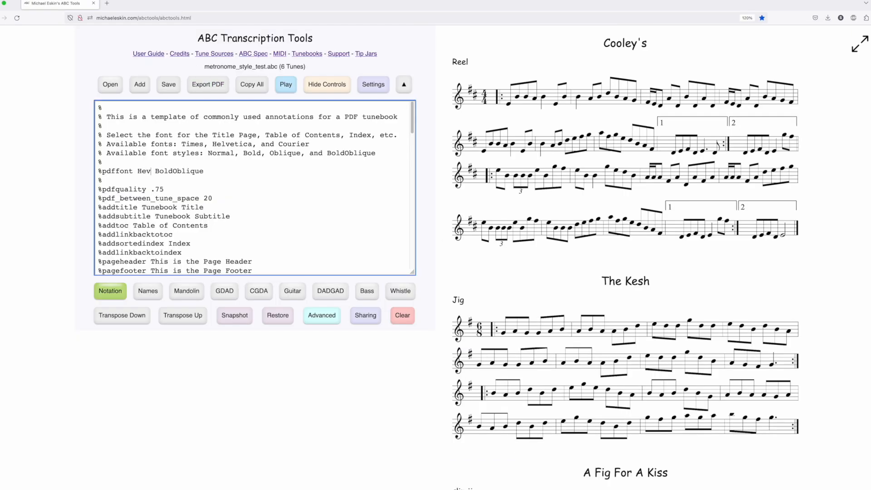
pyautogui.press('BackSpace')
pyautogui.write('lvetica')
pyautogui.moveTo(199, 173); pyautogui.dragTo(231, 173)
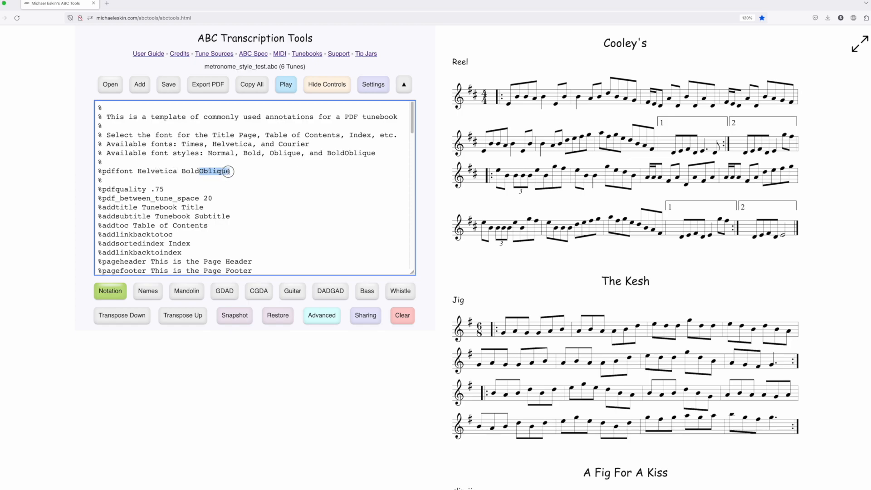
pyautogui.press('BackSpace')
pyautogui.click(199, 81)
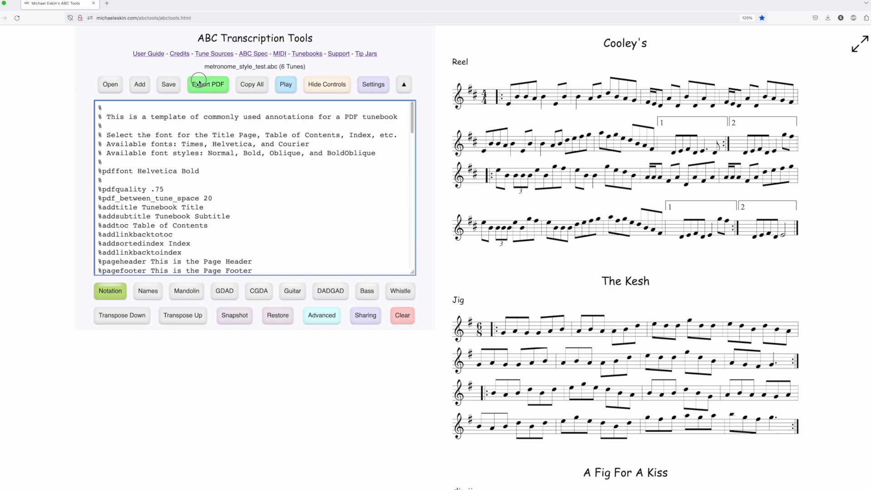
pyautogui.click(402, 191)
pyautogui.click(408, 178)
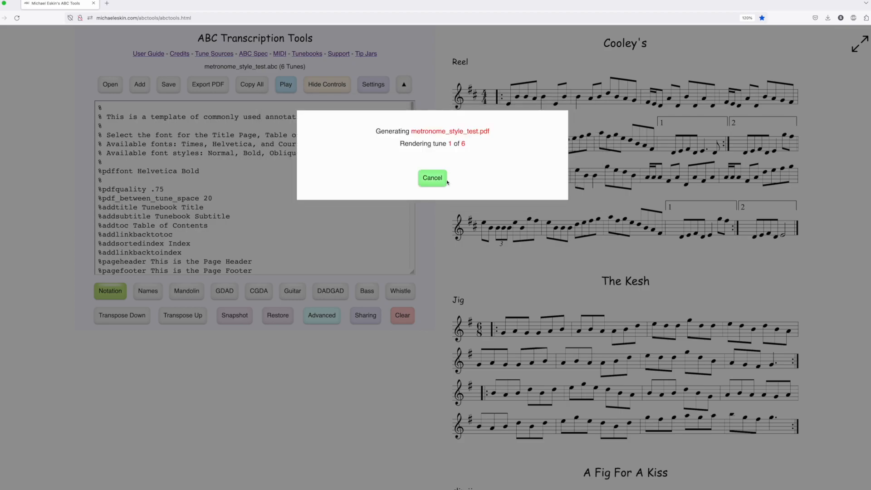
# Check the page header, index and QR code page of the Helvetica Bold PDF and close it
pyautogui.scroll(-7, 513, 217)
pyautogui.scroll(-9, 512, 219)
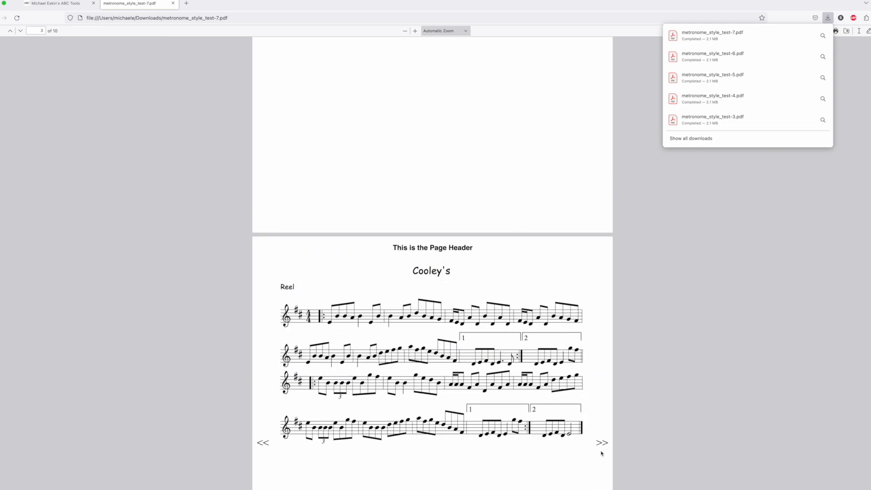
pyautogui.click(602, 443)
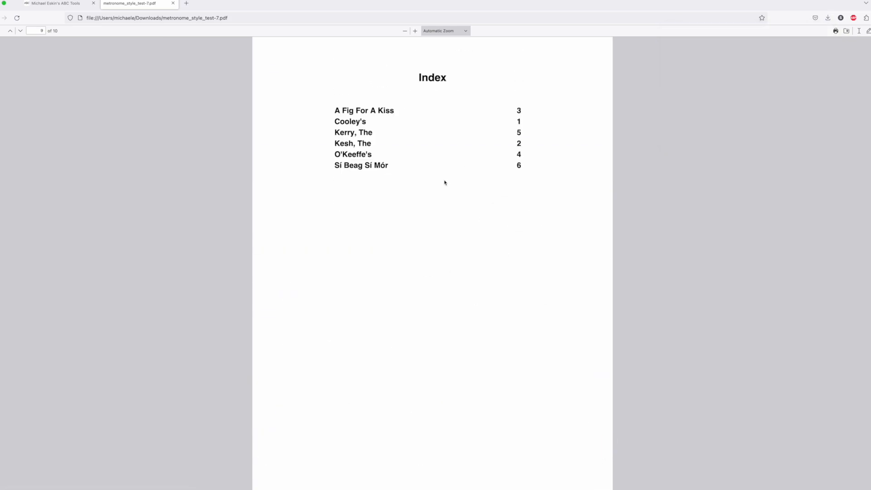
pyautogui.scroll(-10, 449, 210)
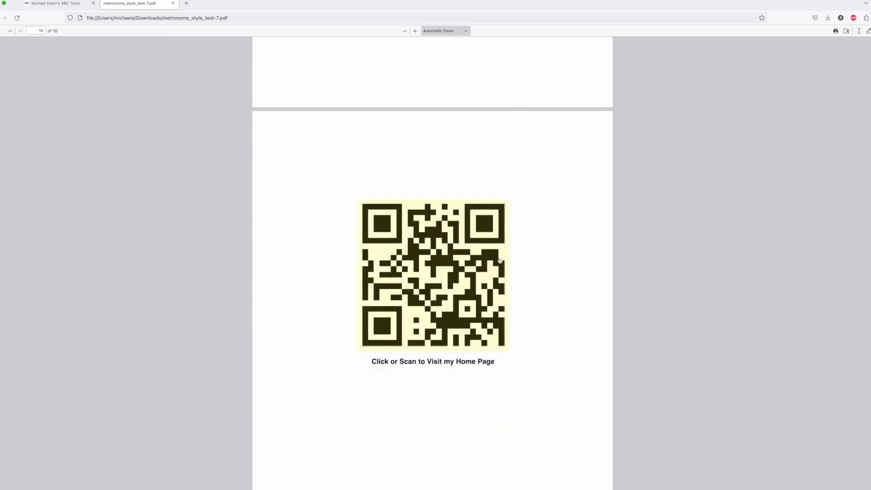
pyautogui.scroll(10, 534, 286)
pyautogui.scroll(10, 535, 286)
pyautogui.click(173, 3)
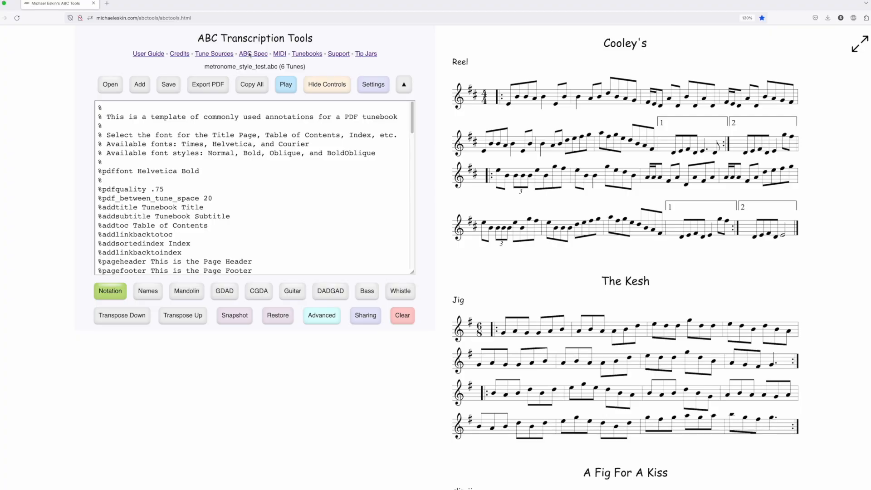
# Export the tunebook in the ABC Incipits - Letter layout as metronome_style_test_Incipits.pdf
pyautogui.click(208, 84)
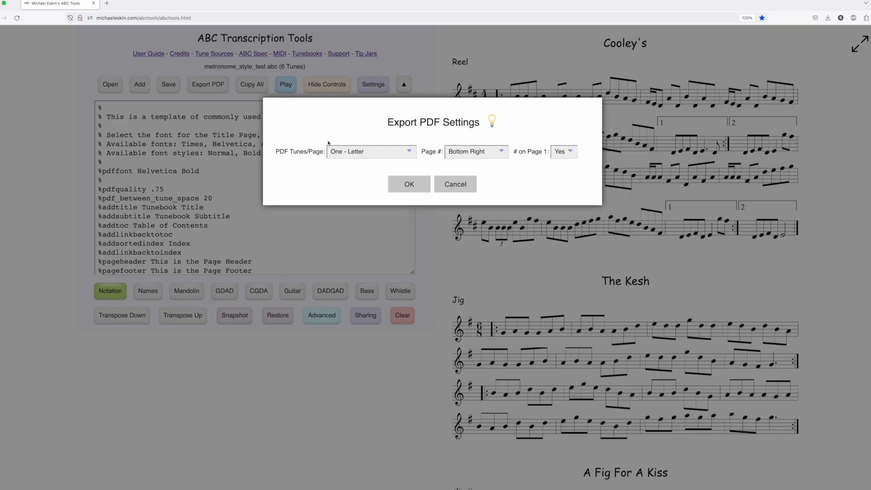
pyautogui.click(374, 150)
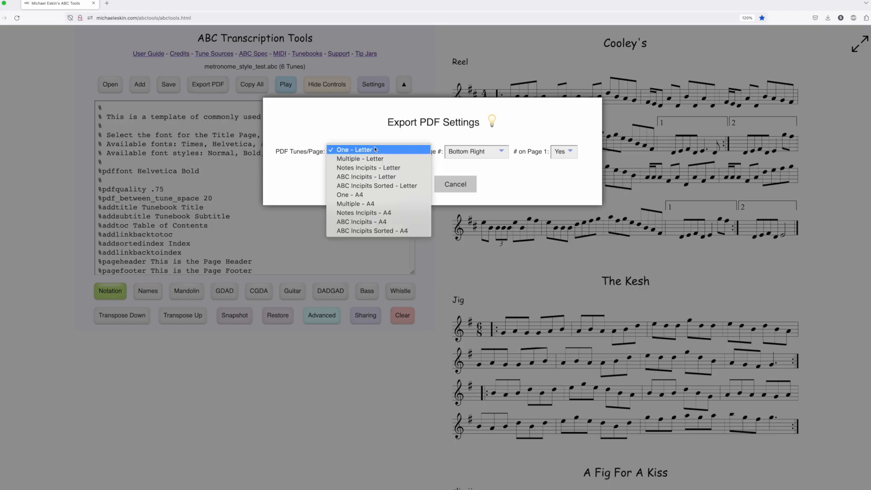
pyautogui.click(371, 177)
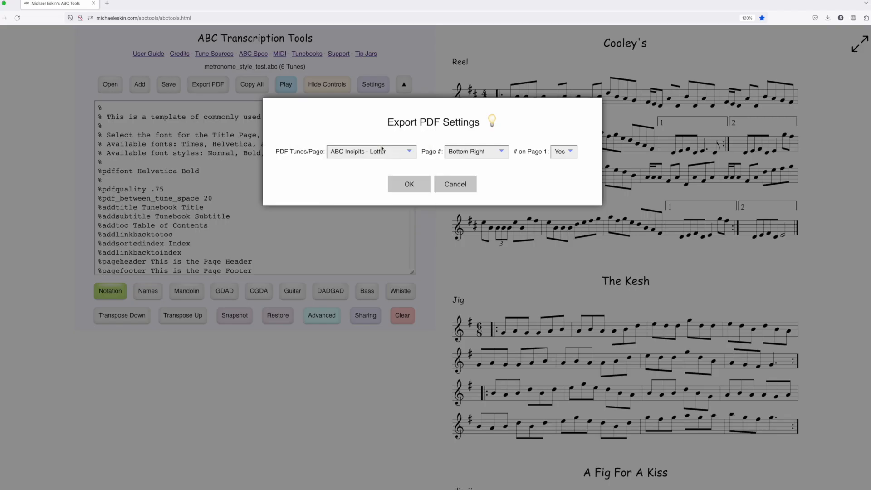
pyautogui.click(418, 189)
pyautogui.click(409, 178)
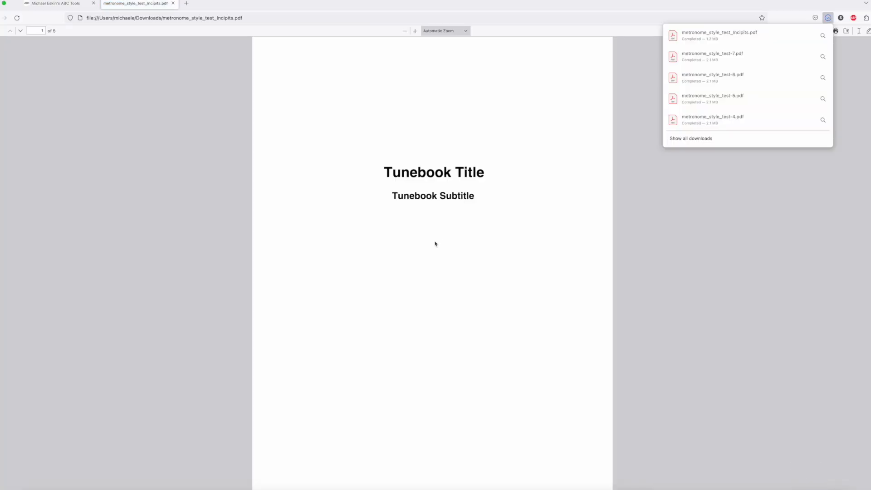
# Check the table of contents and incipits page of the exported incipits PDF and close it
pyautogui.scroll(-12, 434, 245)
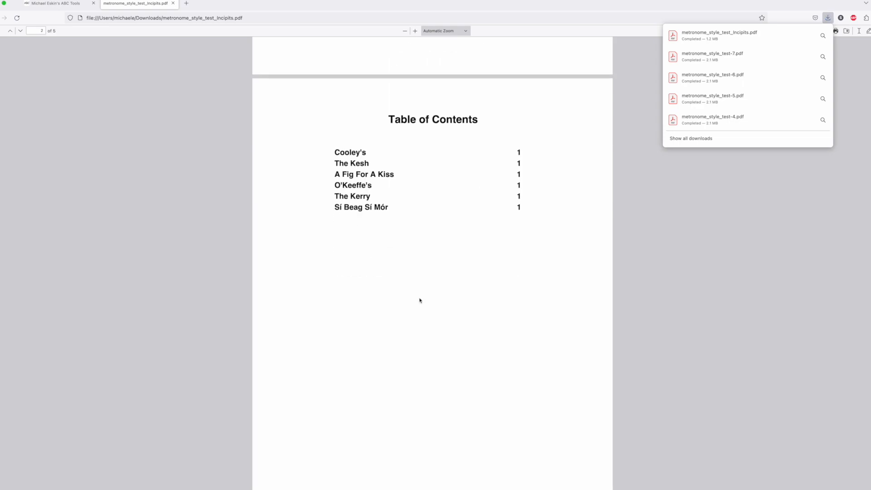
pyautogui.scroll(-2, 454, 415)
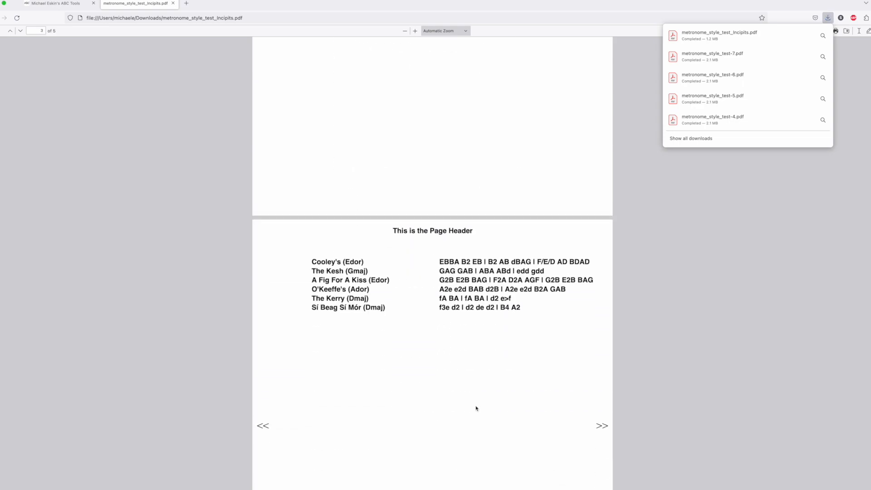
pyautogui.click(173, 3)
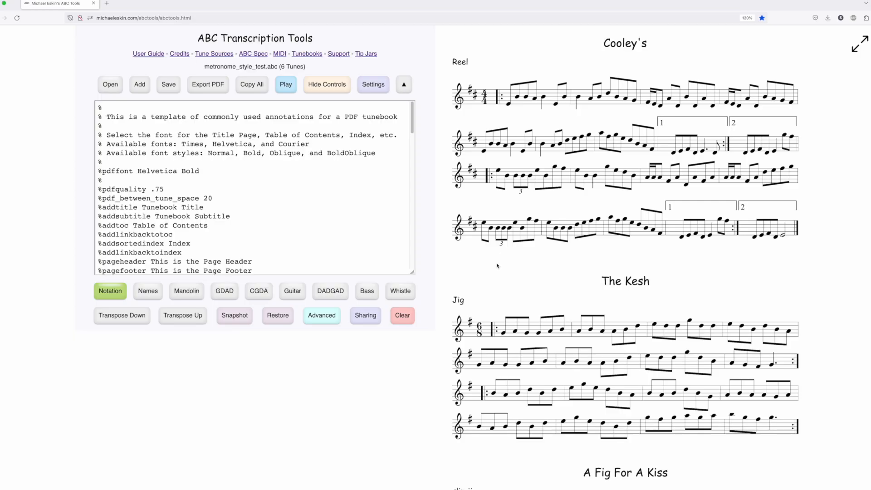